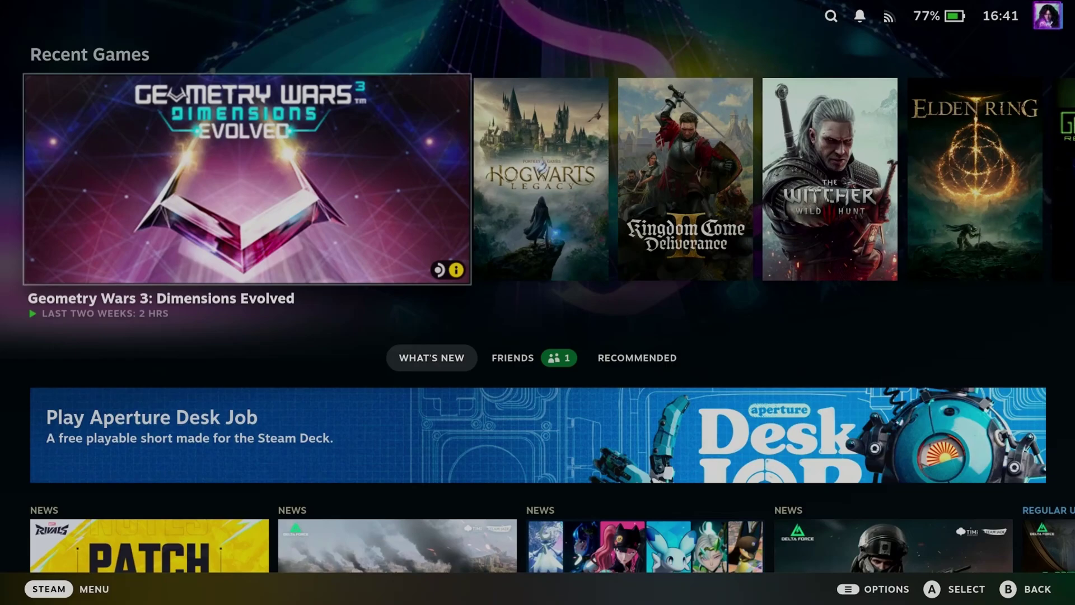
Step: Open Settings from the Steam main menu
key("super")
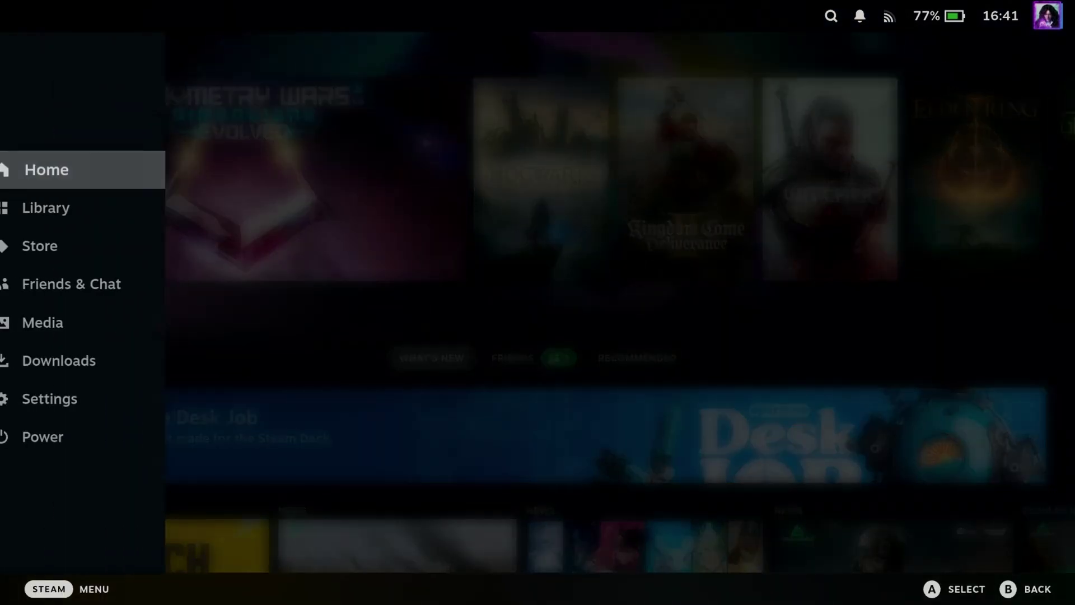
key("Down")
key("Down")
key("Down")
key("Down")
key("Down")
key("Down")
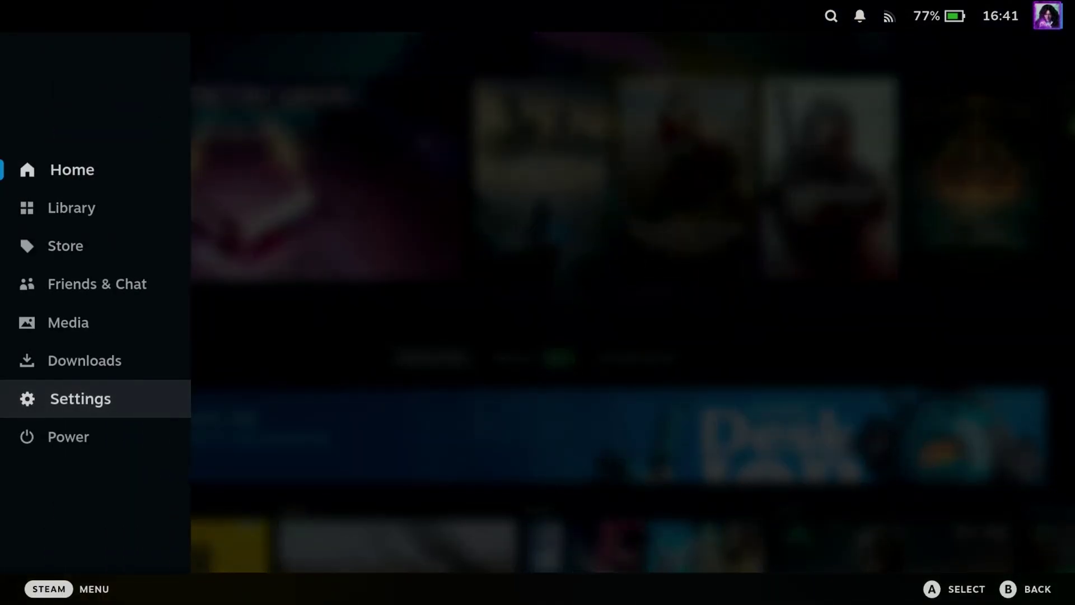
key("Return")
Step: Open Calibration & Advanced Settings from the Controller settings
key("Down")
key("Down")
key("Down")
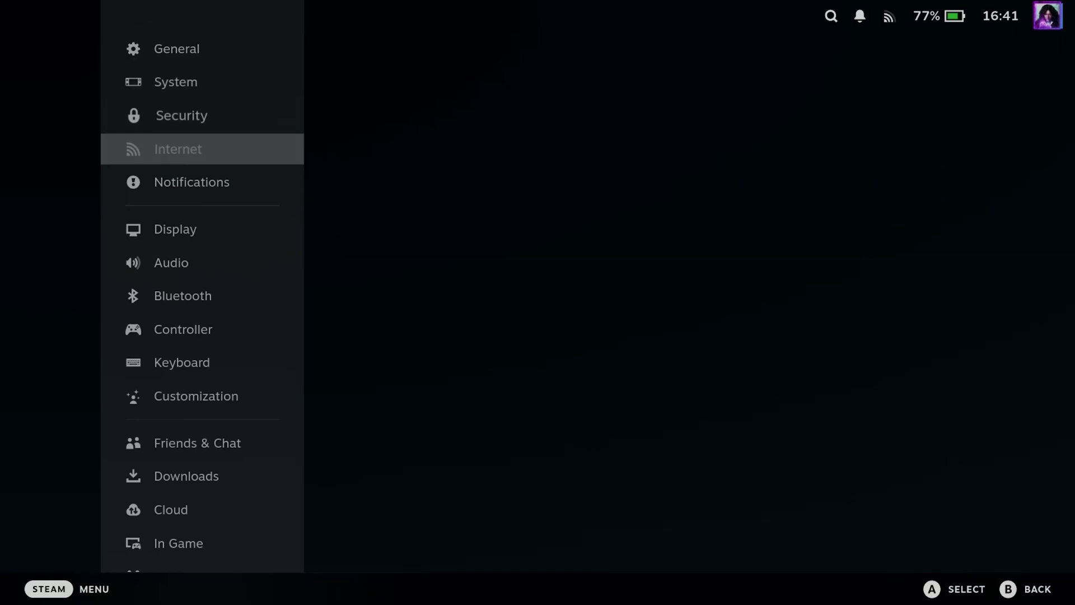
key("Down")
key("Down")
key("Down")
key("Down")
key("Down")
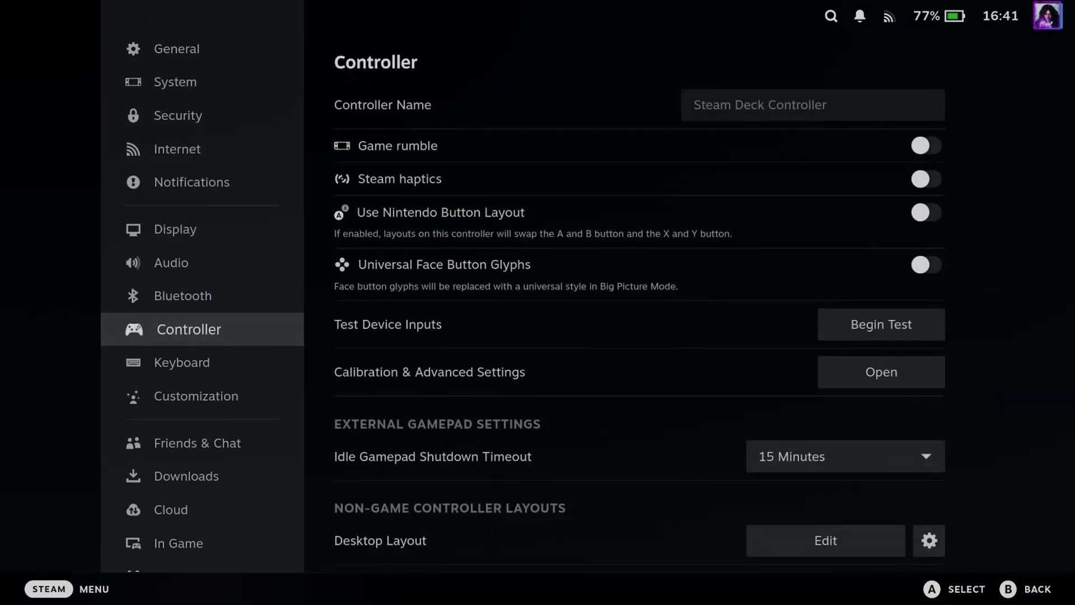
key("Return")
key("Down")
key("Down")
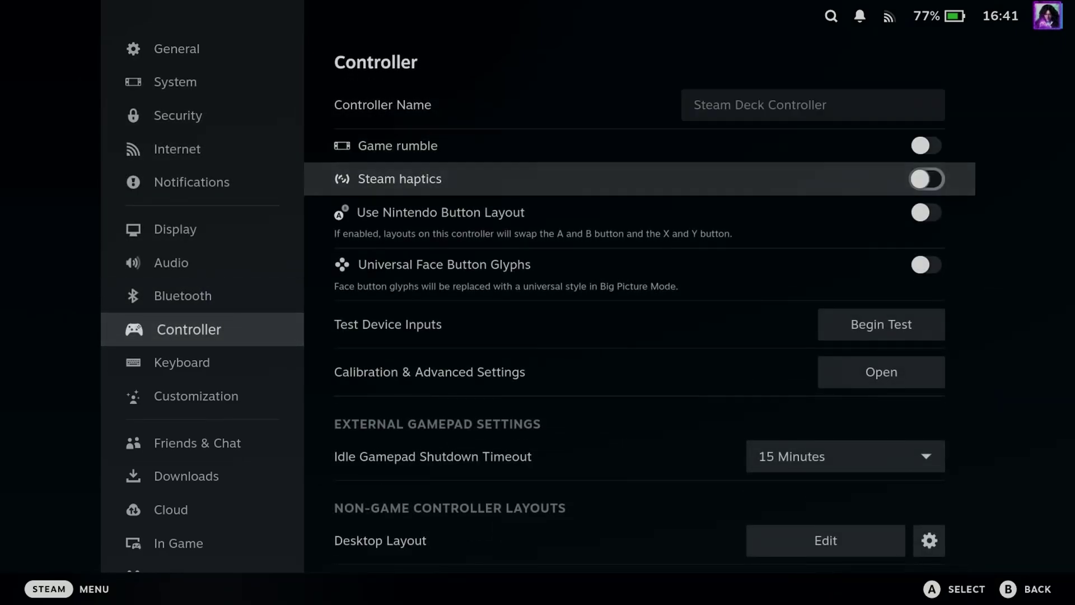
key("Down")
key("Down")
key("Down")
key("Down")
key("Return")
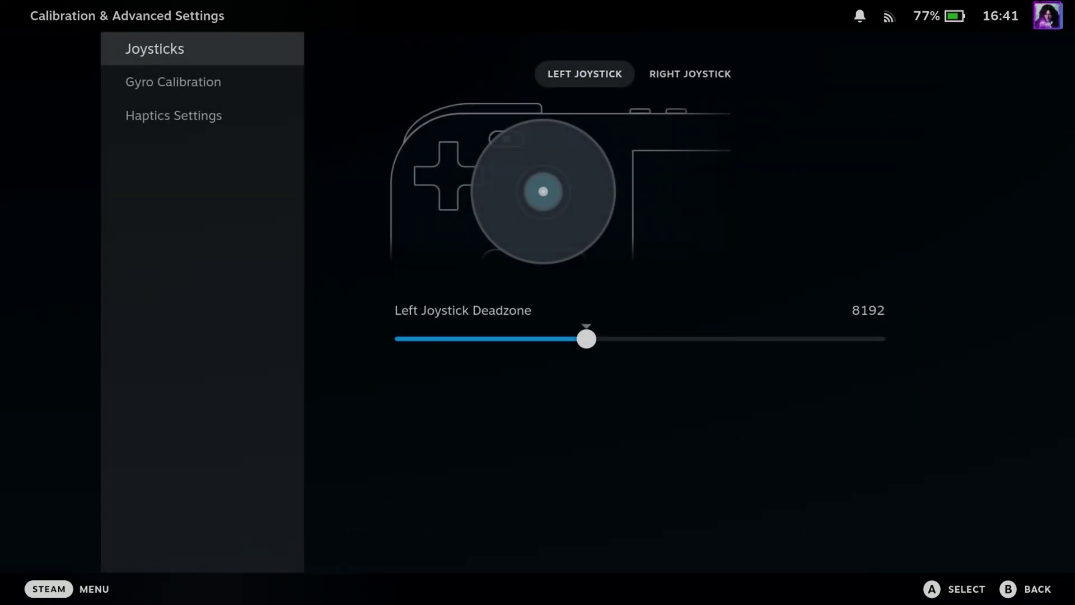
Step: Select the Left Joystick Deadzone slider, currently 8192, for adjustment
key("Right")
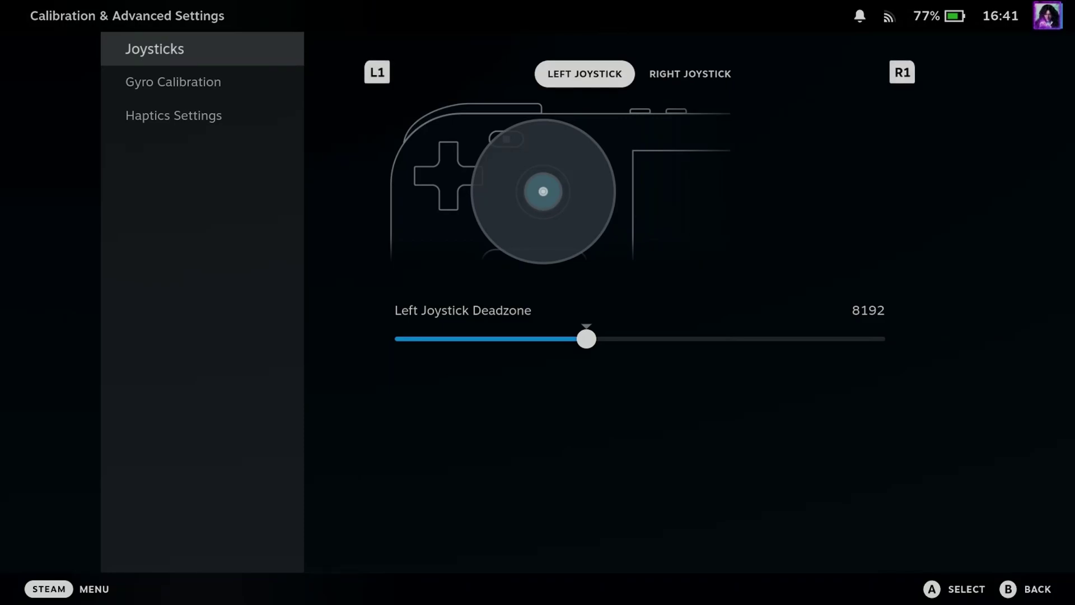
key("Down")
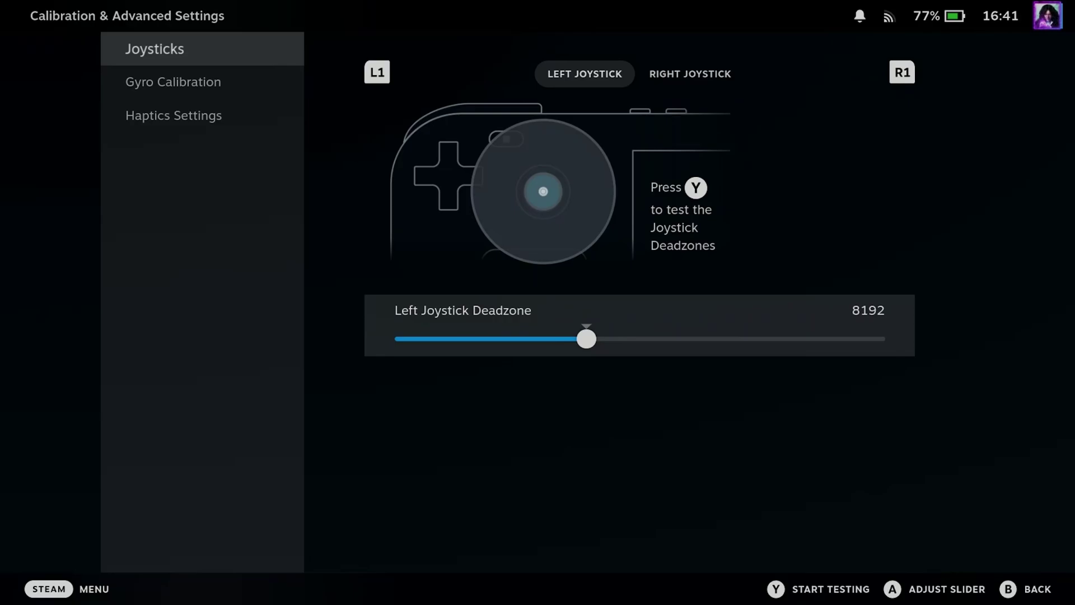
key("Return")
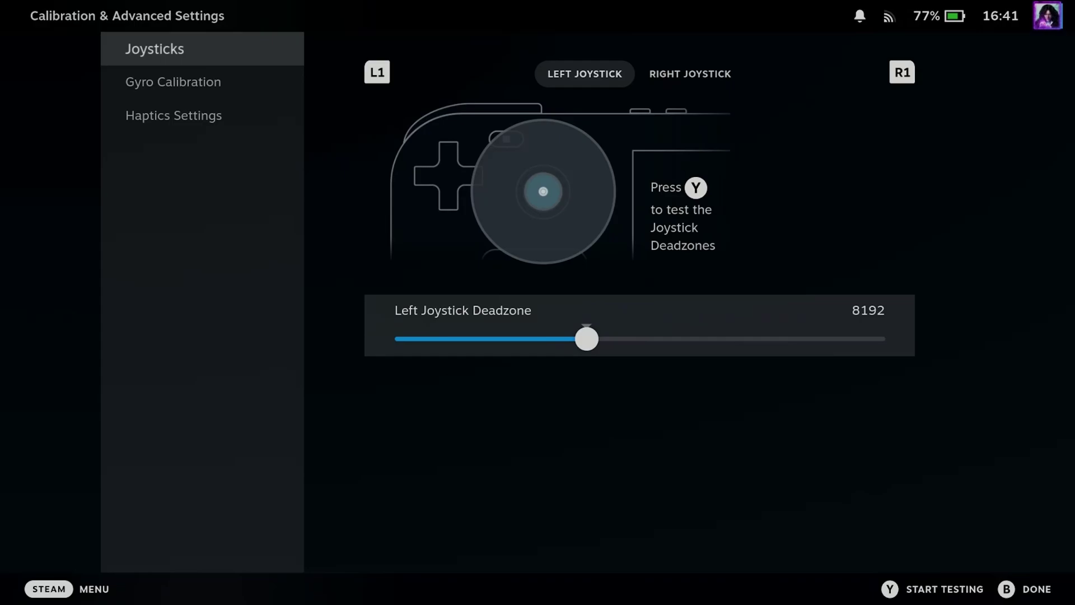
Step: Lower the left joystick deadzone from 8192 to 4792, then show the Right Joystick tab
key("Left")
key("Left")
key("Left")
key("Left")
key("Left")
key("Left")
key("Left")
key("Left")
key("Left")
key("Left")
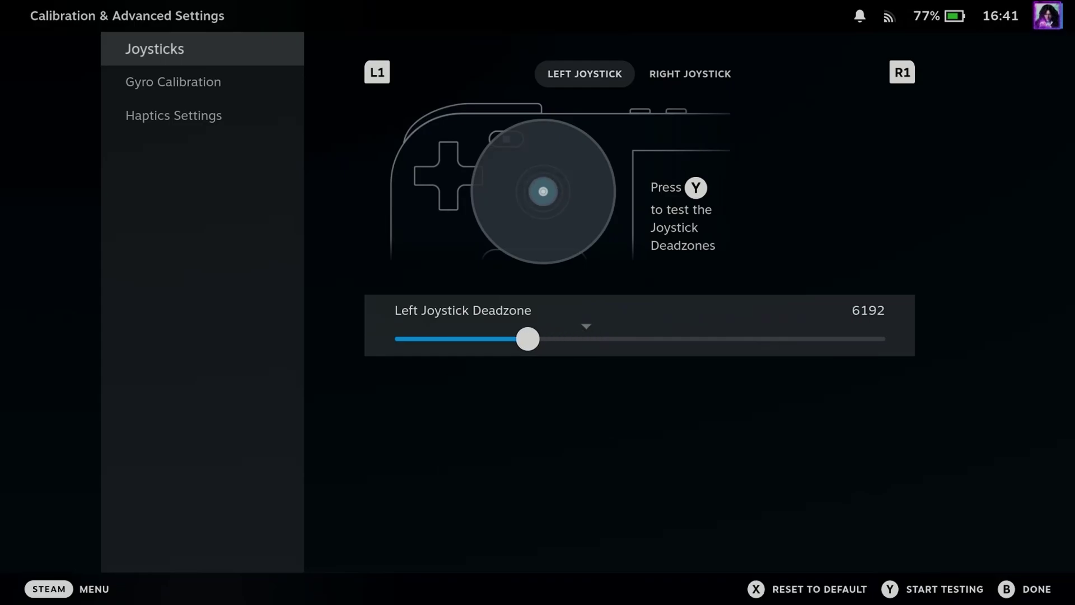
key("Left")
key("Left")
key("Left")
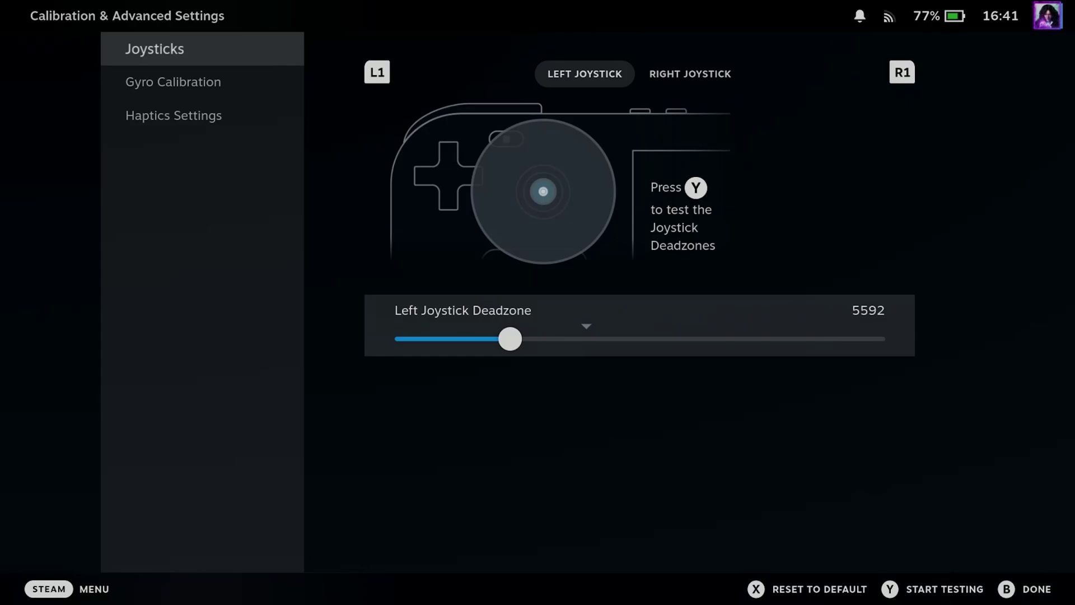
key("Left")
key("Left")
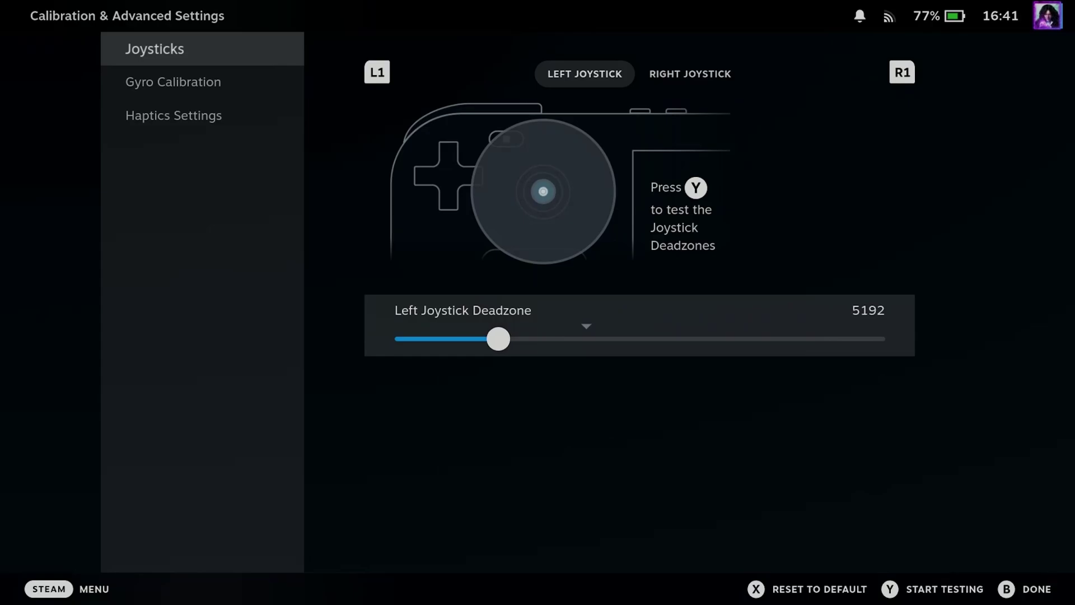
key("Left")
key("Left")
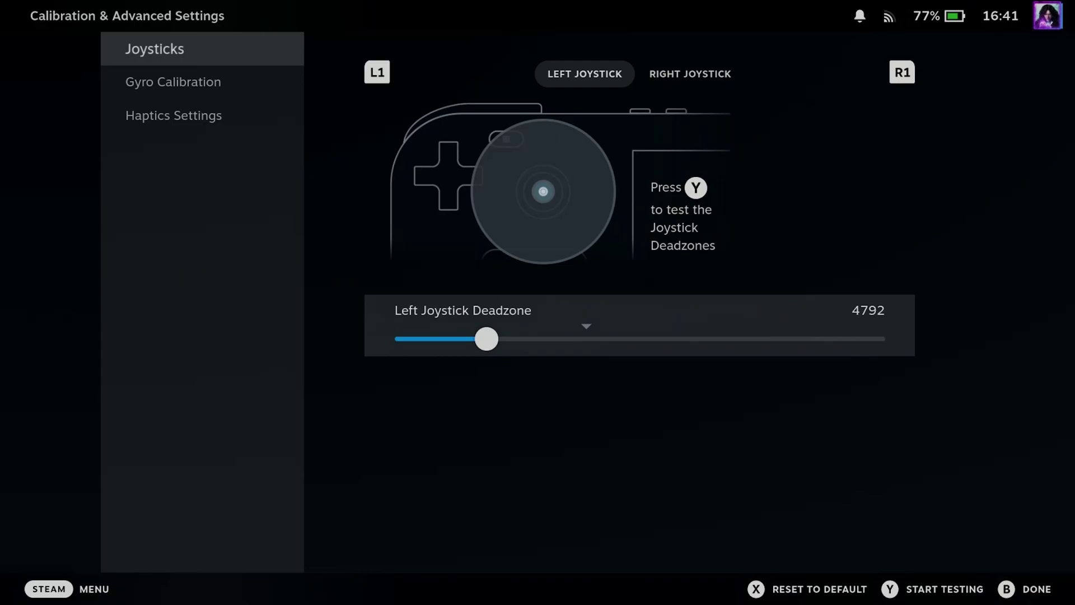
key("Left")
key("Left")
key("Left")
key("Left")
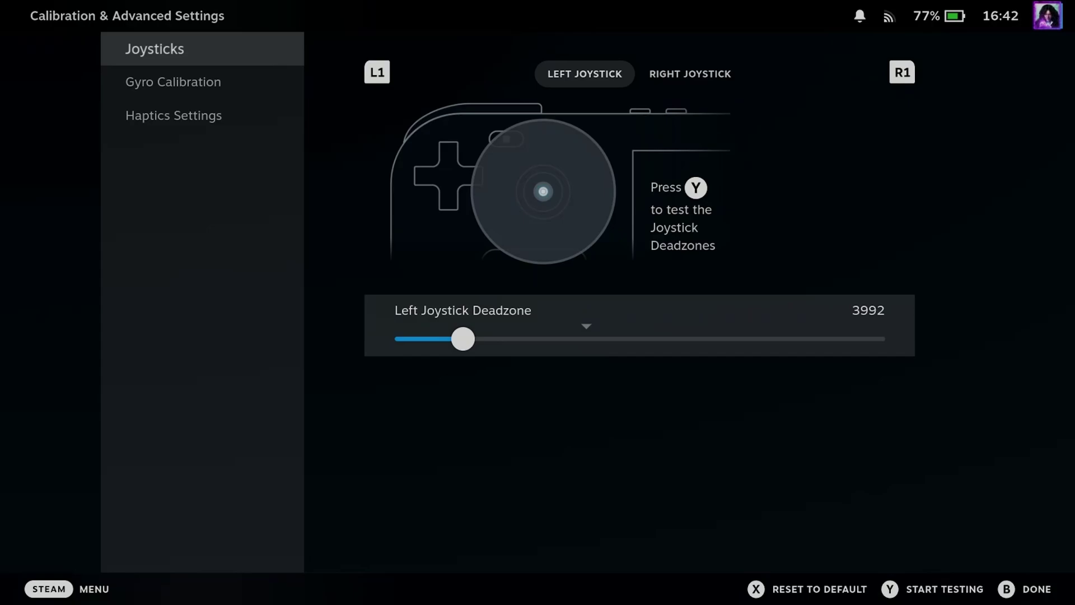
key("Left")
key("Left")
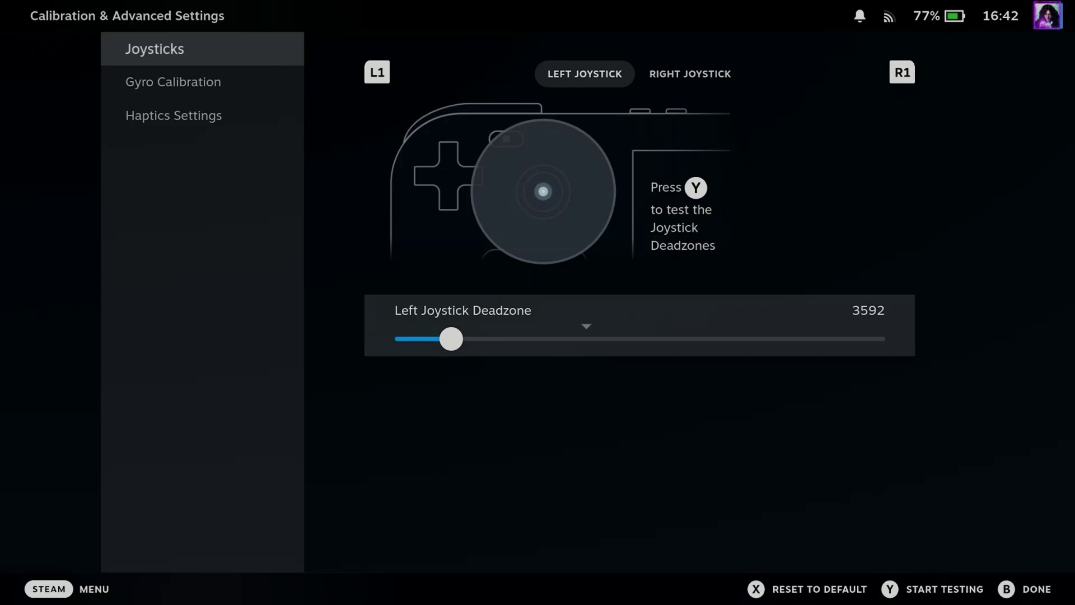
key("Right")
key("Right")
key("Right")
key("Right")
key("Right")
key("Right")
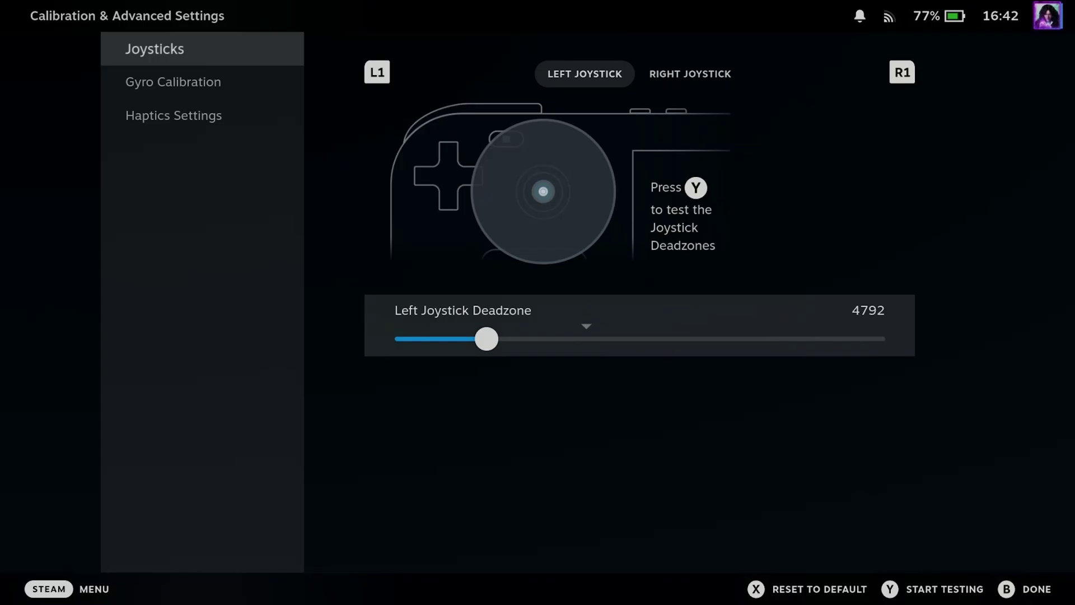
key("Tab")
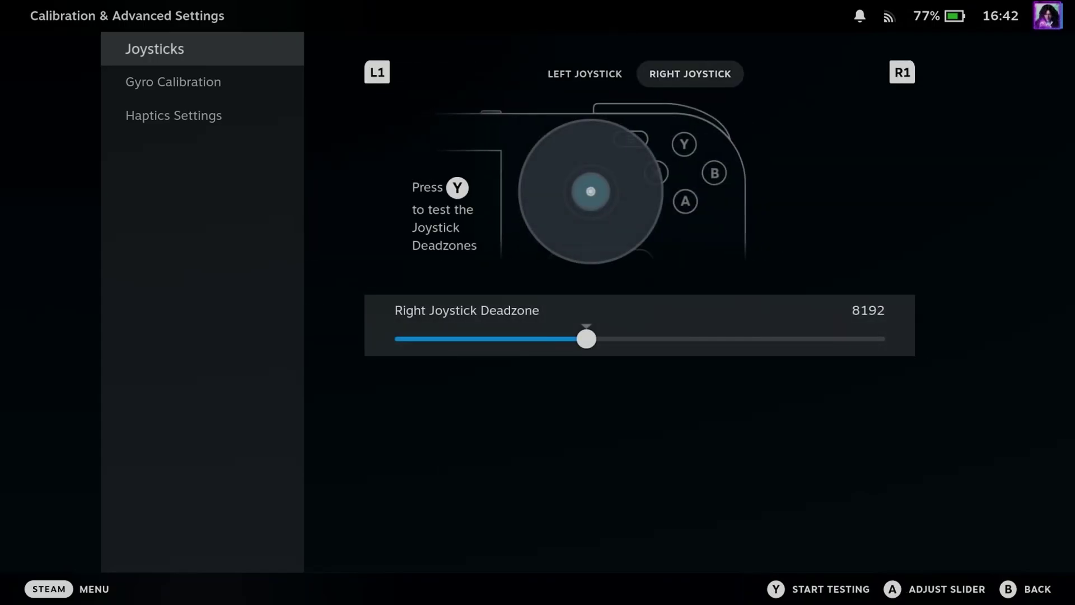